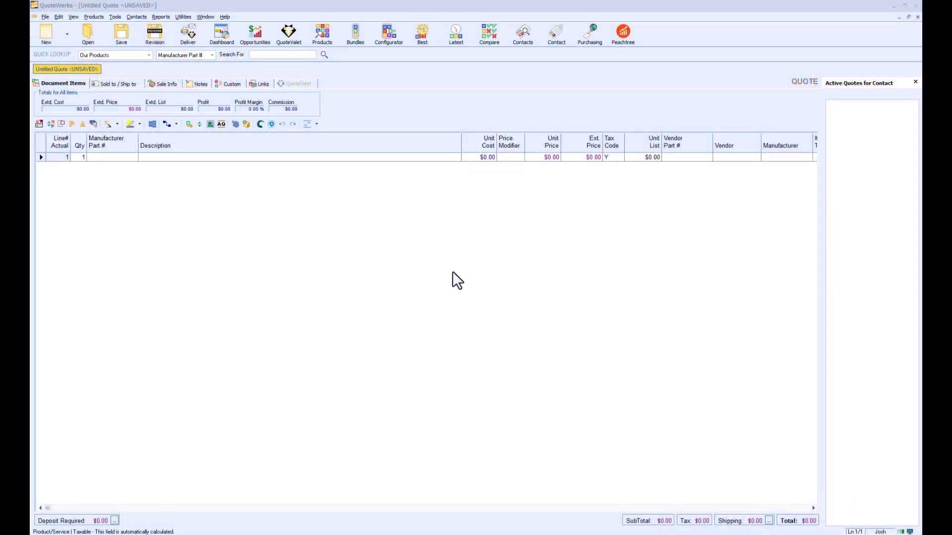
Step: Open the Lookup contact window from the Contacts menu
{"action": "left_click", "coordinate": [139, 18]}
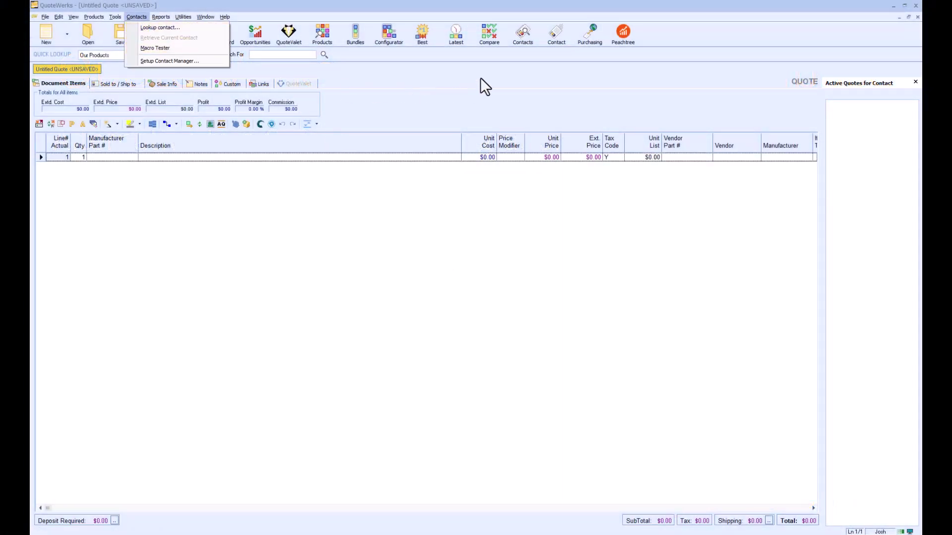
{"action": "left_click", "coordinate": [523, 35]}
{"action": "left_click", "coordinate": [523, 36]}
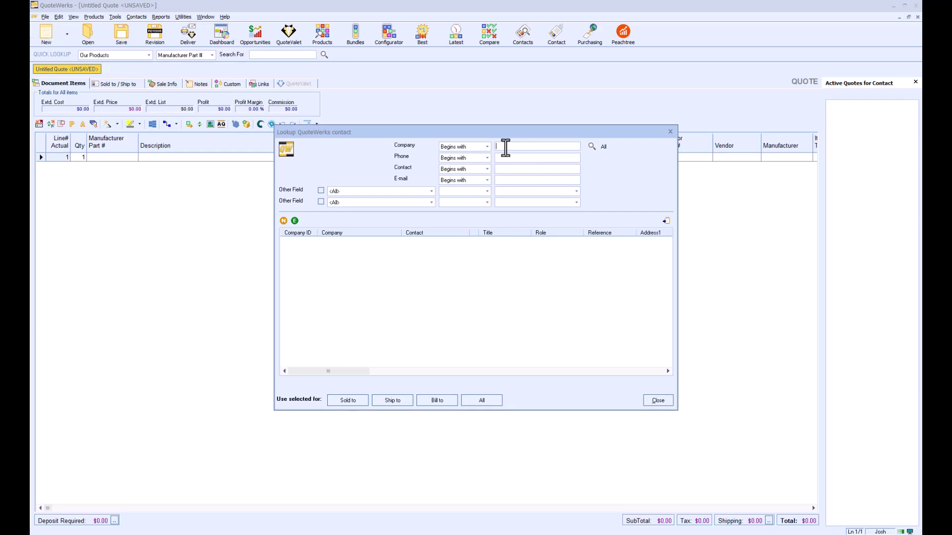
Step: Keep Other Field at <All> and company matching set to 'Begins with'
{"action": "left_click", "coordinate": [431, 192]}
{"action": "scroll", "coordinate": [421, 218], "scroll_direction": "down", "scroll_amount": 6}
{"action": "scroll", "coordinate": [420, 219], "scroll_direction": "up", "scroll_amount": 6}
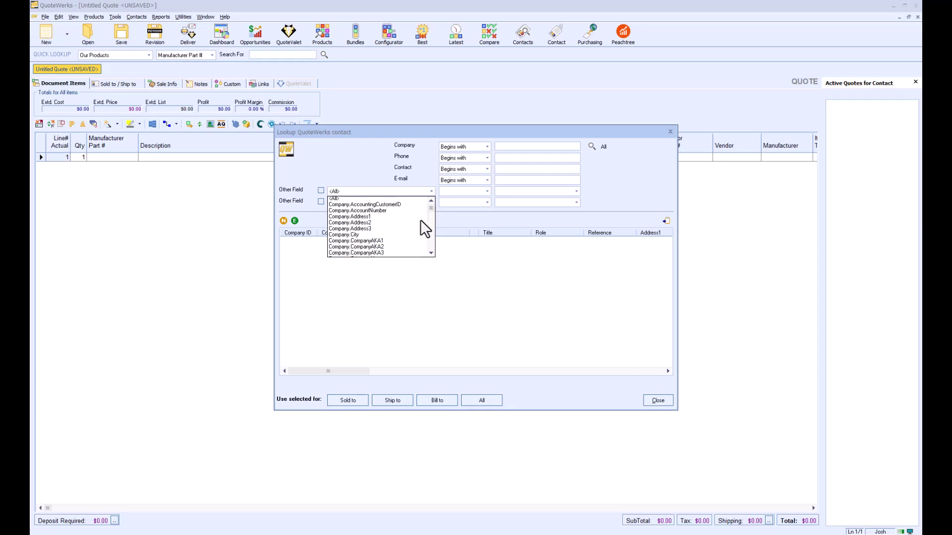
{"action": "left_click", "coordinate": [388, 172]}
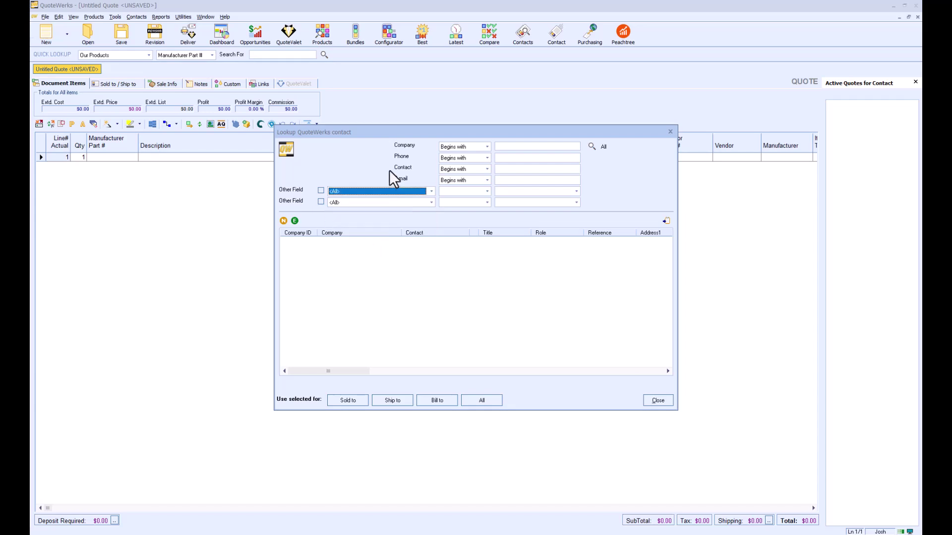
{"action": "left_click", "coordinate": [487, 146]}
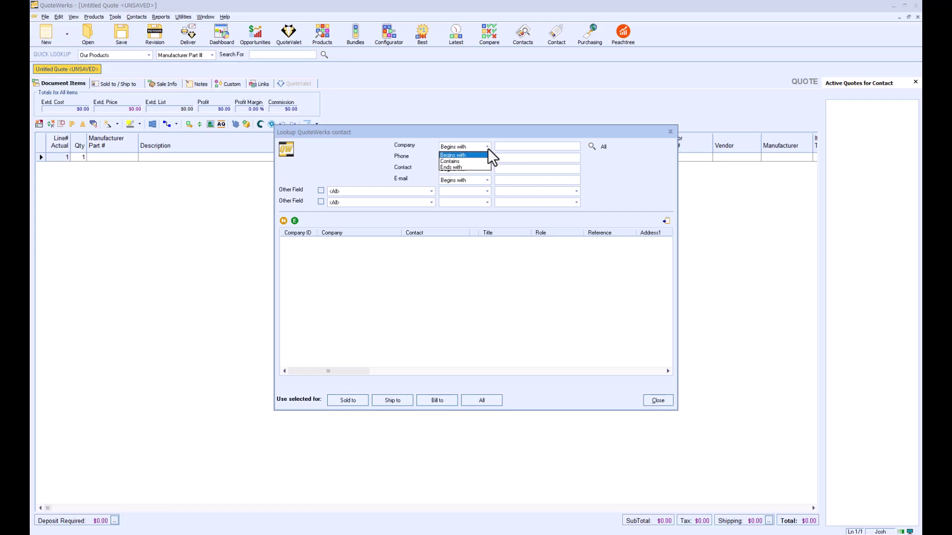
{"action": "left_click", "coordinate": [488, 148]}
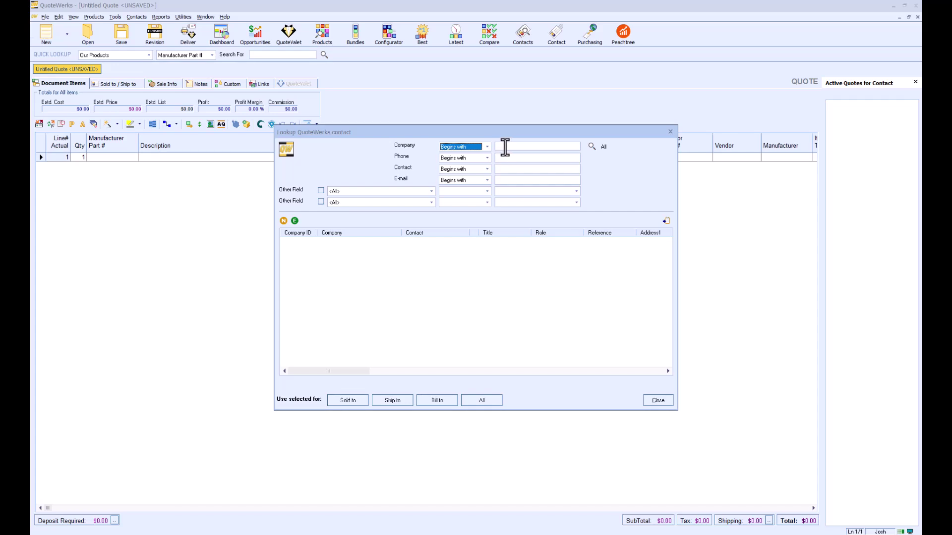
Step: Search companies for 'quotewerks' and select the Aspire Technologies, Inc. result
{"action": "left_click", "coordinate": [504, 146]}
{"action": "type", "text": "quotewerks"}
{"action": "key", "text": "Return"}
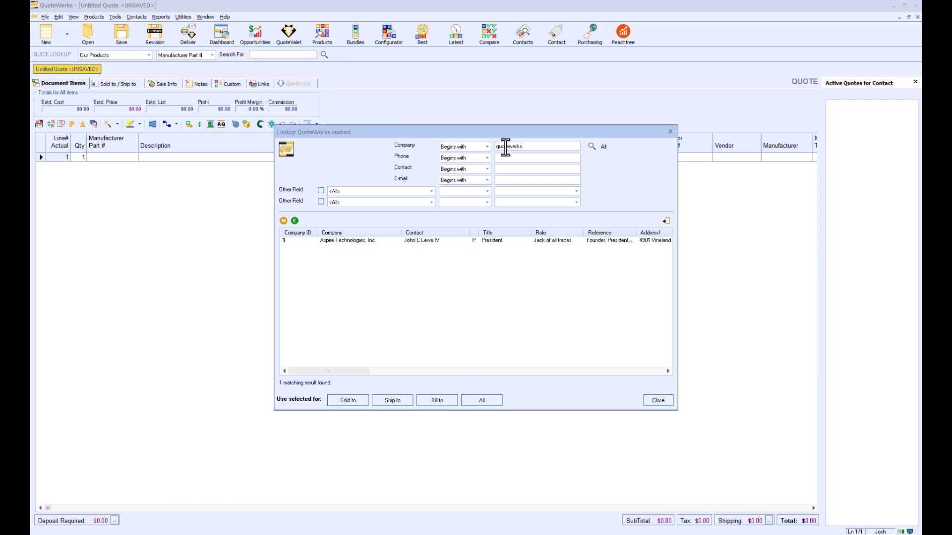
{"action": "left_click", "coordinate": [412, 241]}
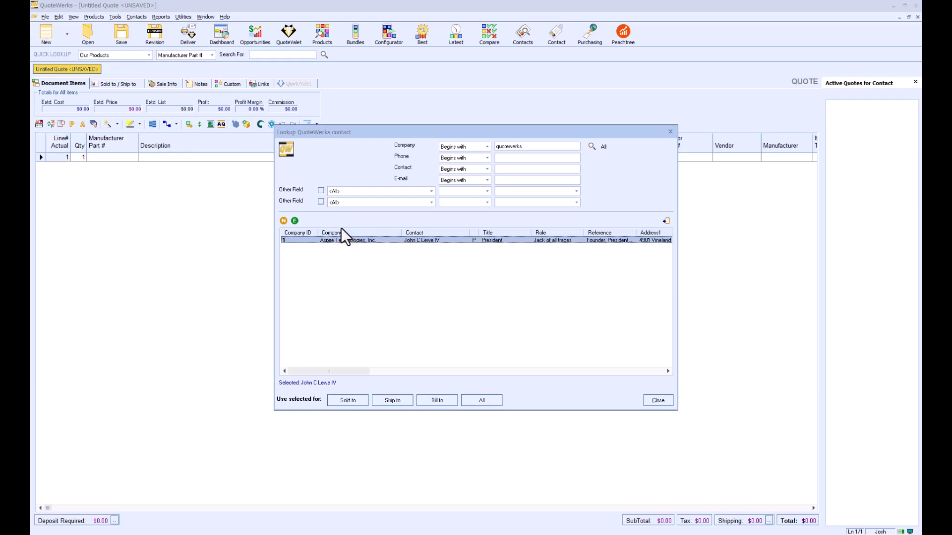
Step: Open the Aspire Technologies, Inc. record in the Edit Company dialog
{"action": "left_click", "coordinate": [296, 220]}
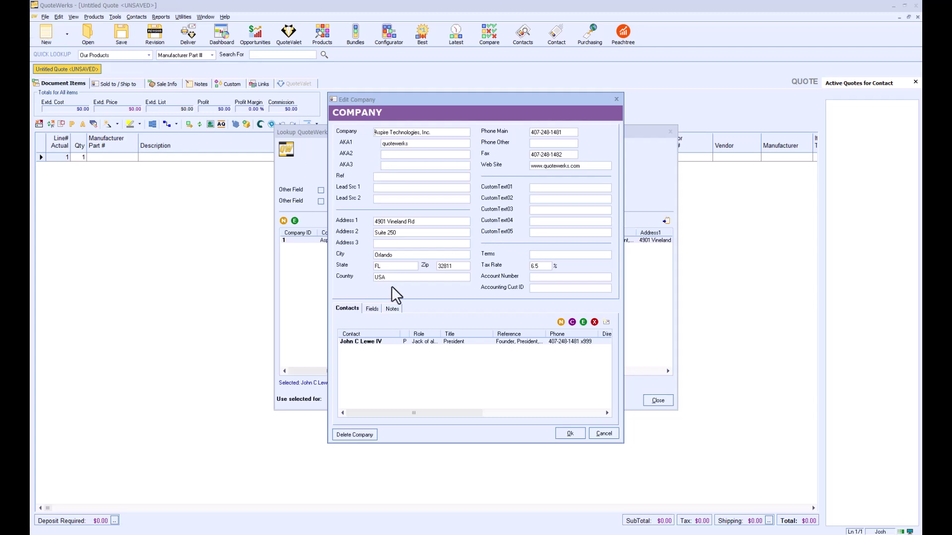
{"action": "left_click", "coordinate": [372, 308]}
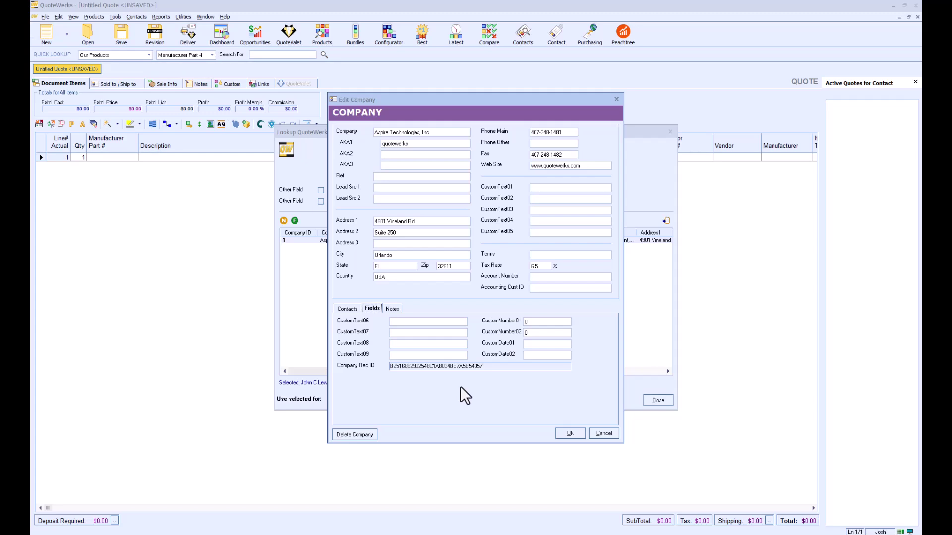
{"action": "left_click", "coordinate": [347, 309]}
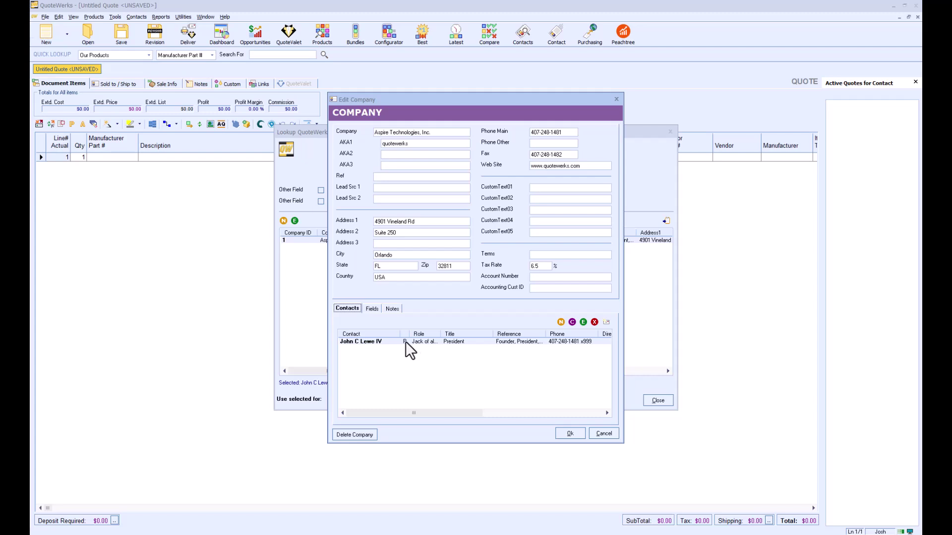
Step: Start a blank new contact for Aspire Technologies and view its Notes tab
{"action": "left_click", "coordinate": [561, 323]}
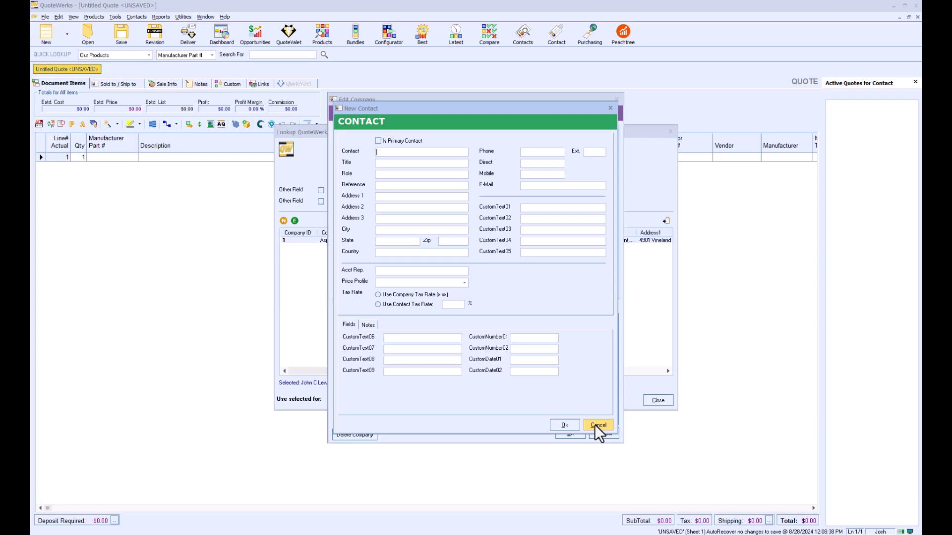
{"action": "left_click", "coordinate": [368, 324]}
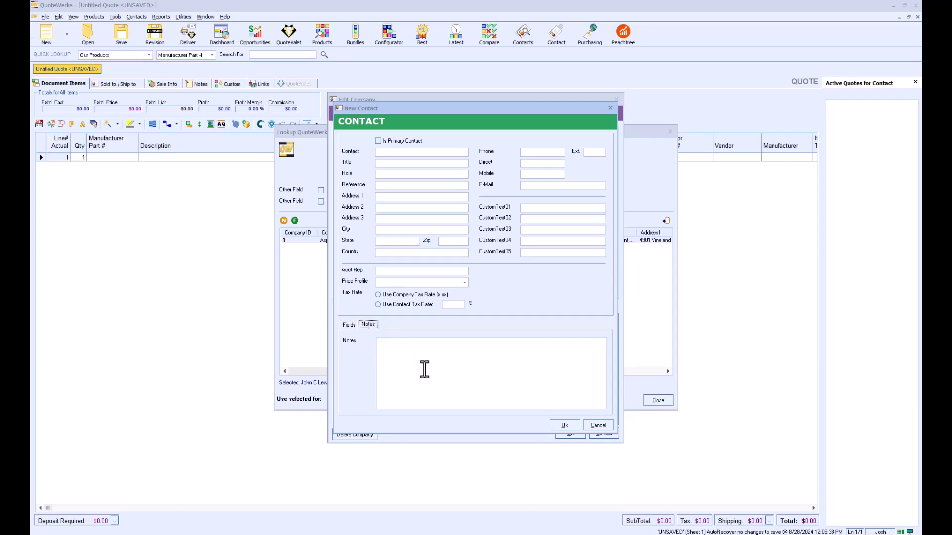
Step: Cancel the new contact, dismiss the Send E-Mail window, and close the company record
{"action": "left_click", "coordinate": [598, 425]}
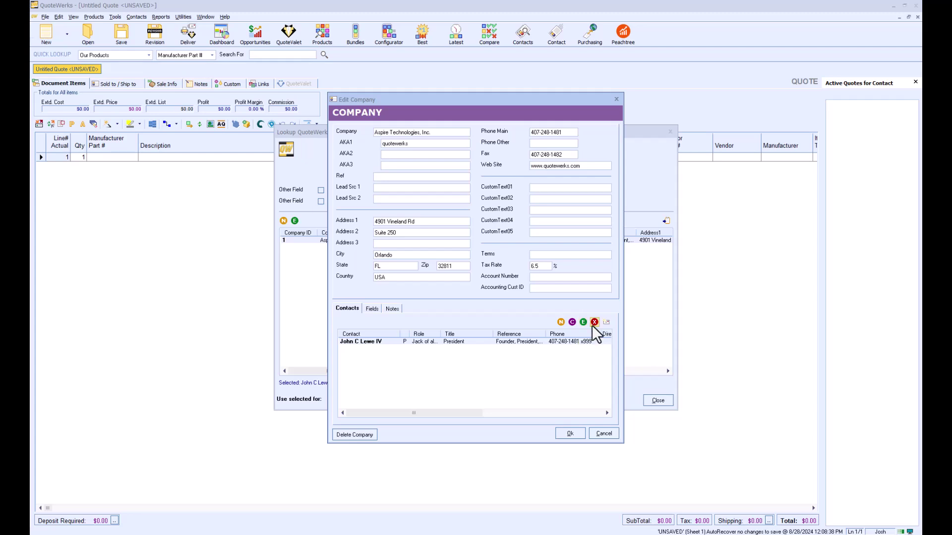
{"action": "left_click", "coordinate": [606, 322]}
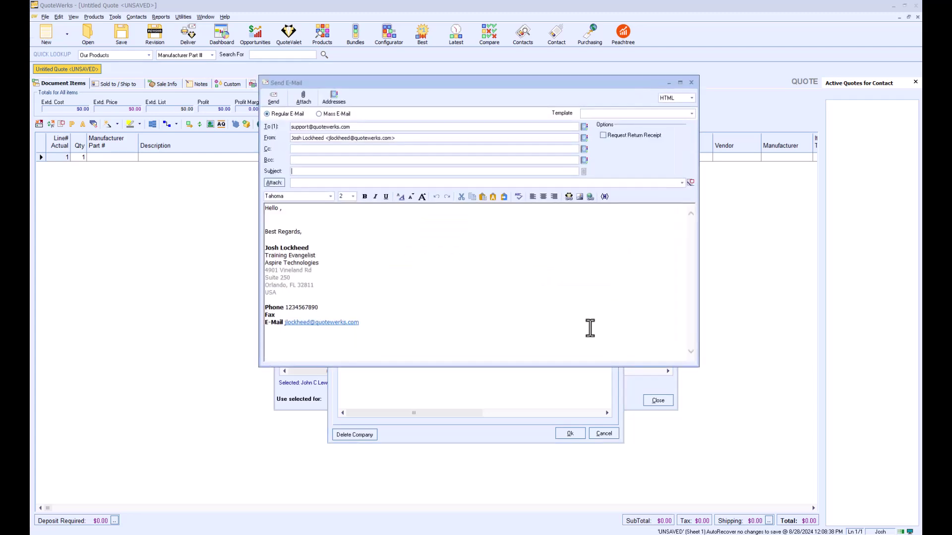
{"action": "left_click", "coordinate": [691, 83]}
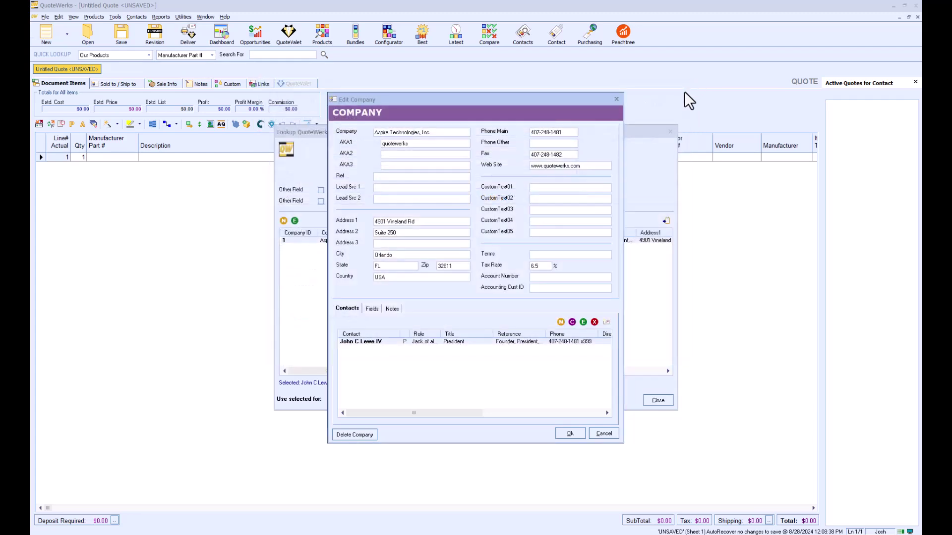
{"action": "left_click", "coordinate": [573, 435]}
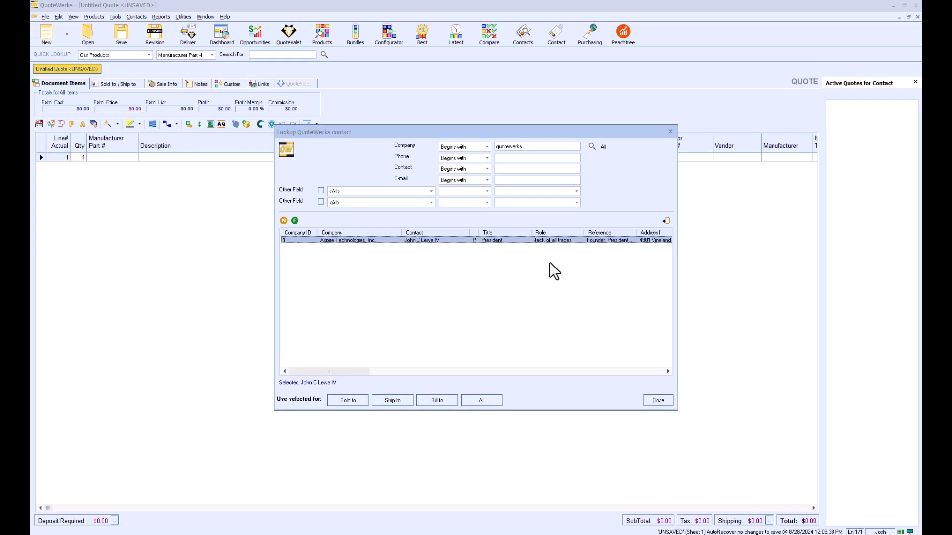
Step: Move Secondary Contact from JL QuoteWerks to Aspire Technologies, Inc
{"action": "left_click", "coordinate": [497, 146]}
{"action": "key", "text": "Return"}
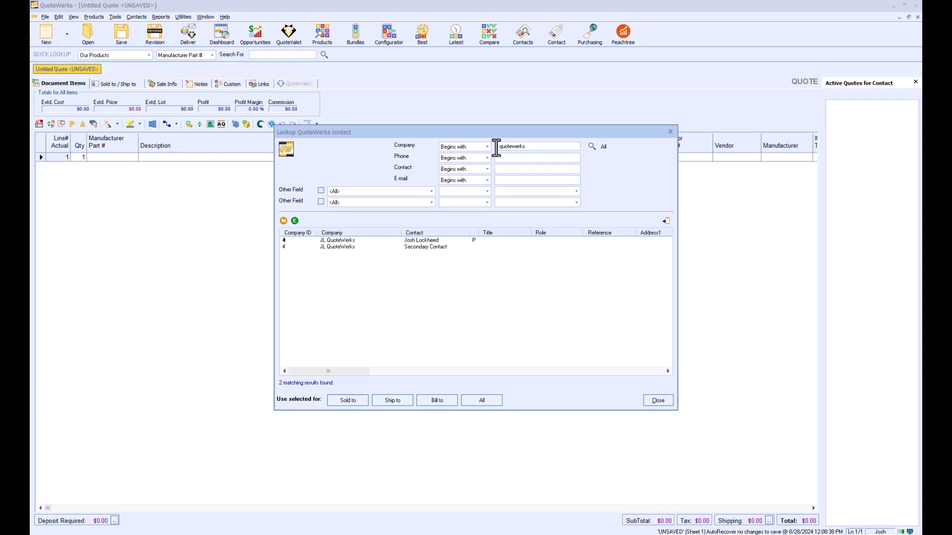
{"action": "left_click", "coordinate": [356, 246]}
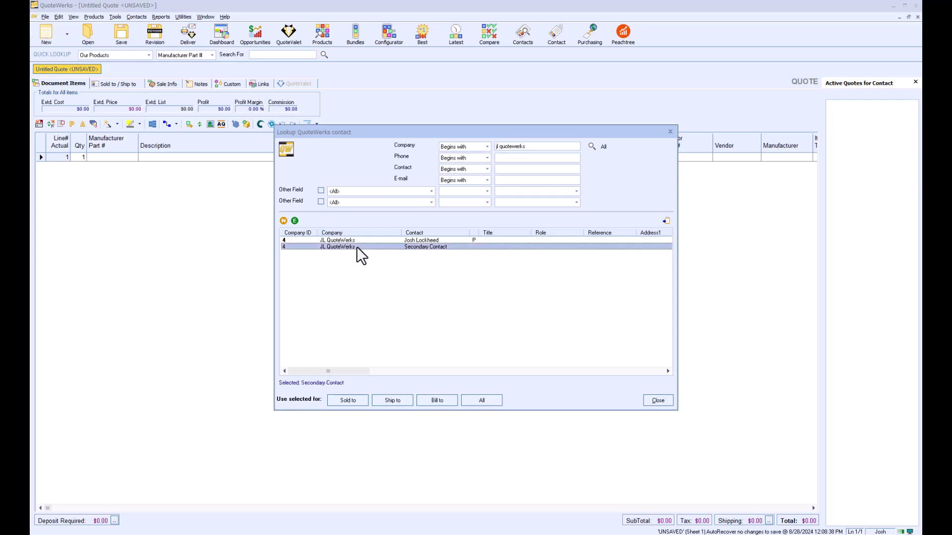
{"action": "left_click", "coordinate": [603, 147]}
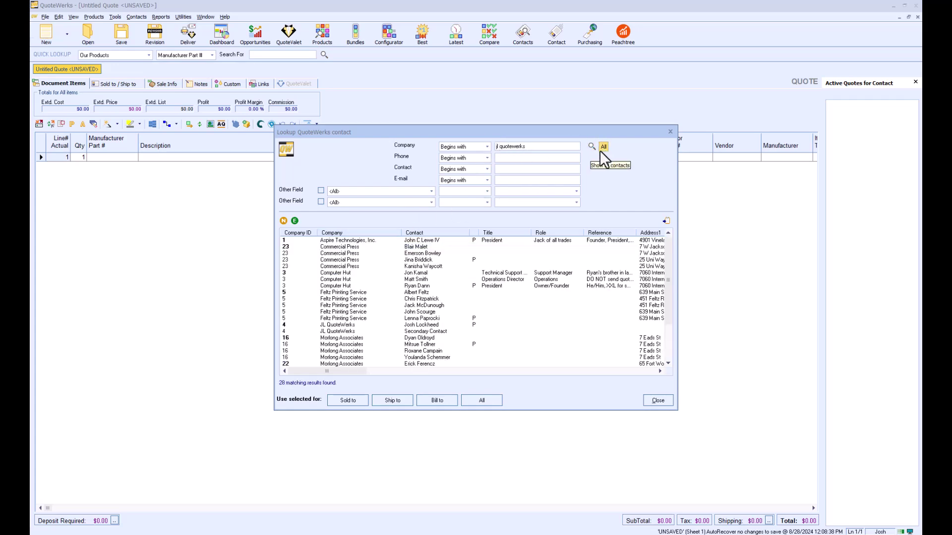
{"action": "left_click", "coordinate": [428, 331]}
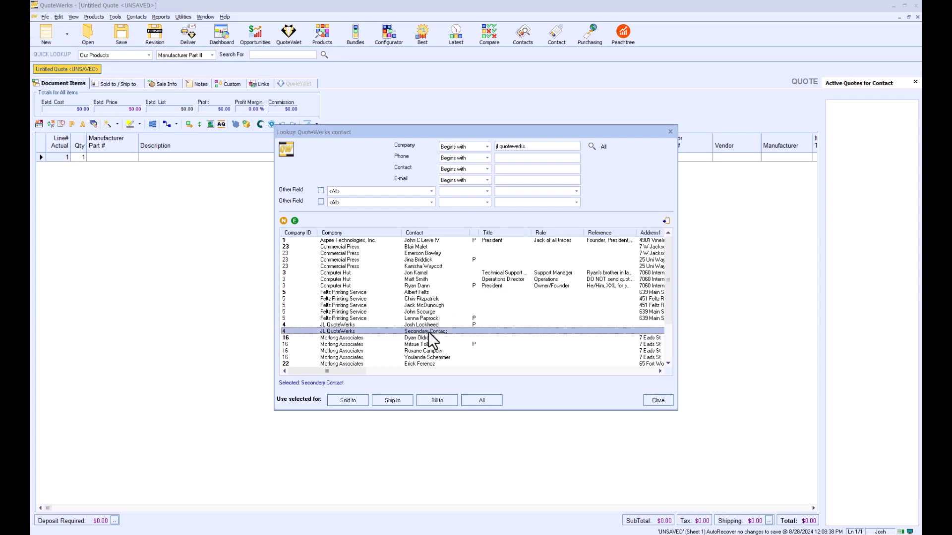
{"action": "left_click", "coordinate": [364, 240], "text": "ctrl"}
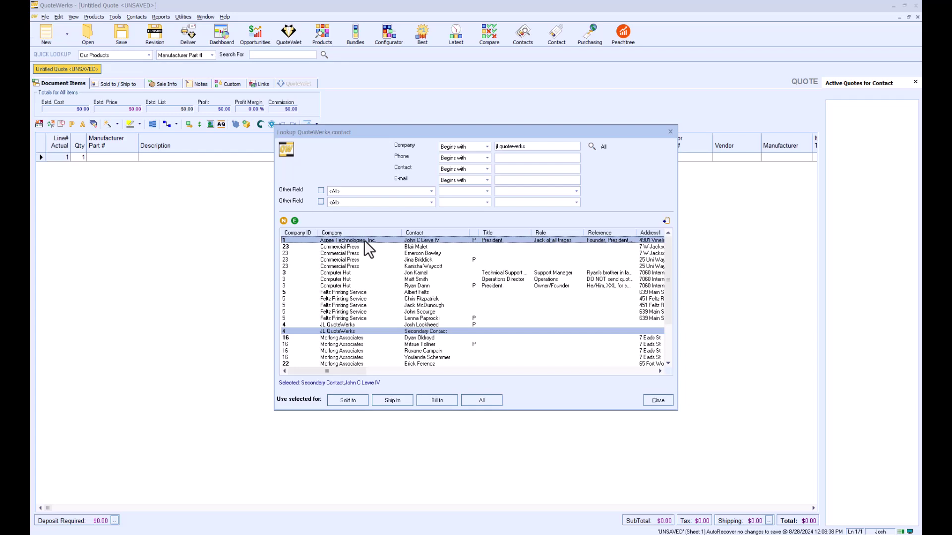
{"action": "right_click", "coordinate": [364, 240]}
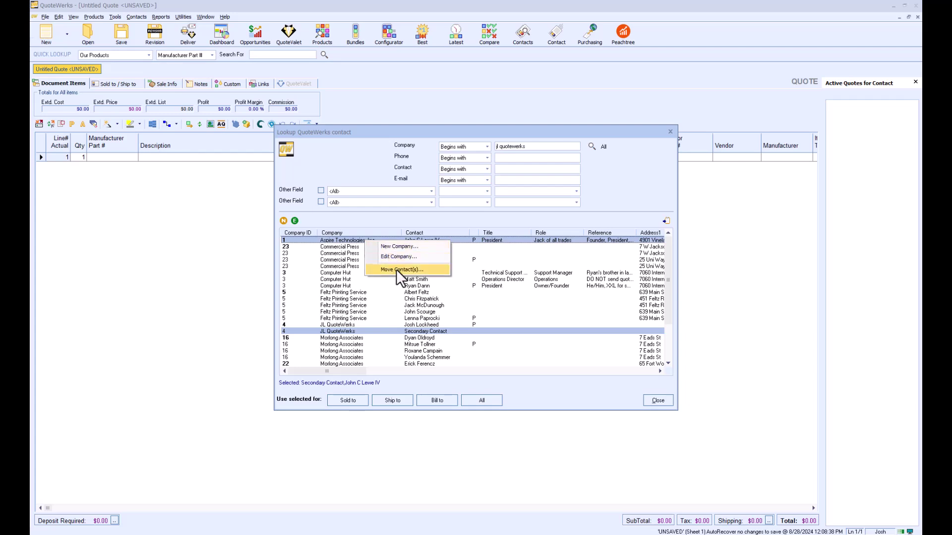
{"action": "left_click", "coordinate": [396, 269]}
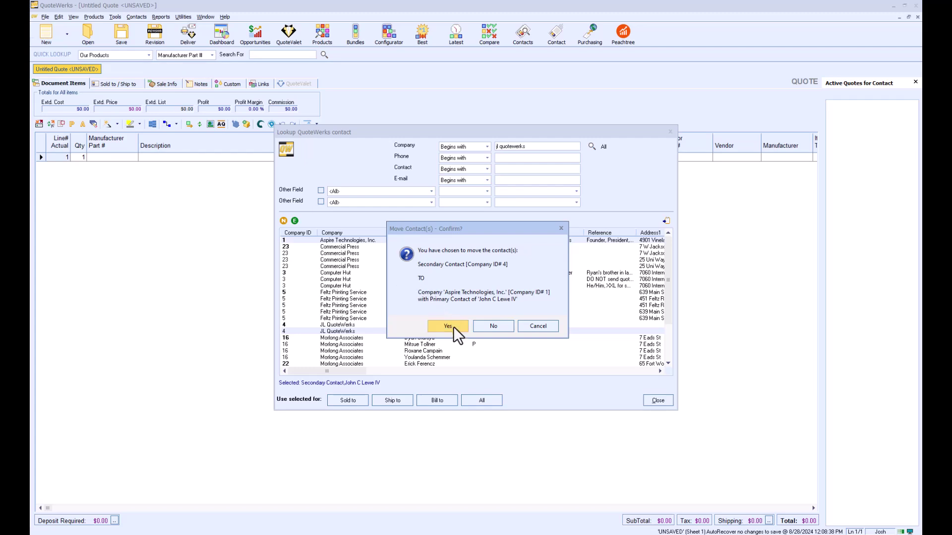
{"action": "left_click", "coordinate": [453, 326]}
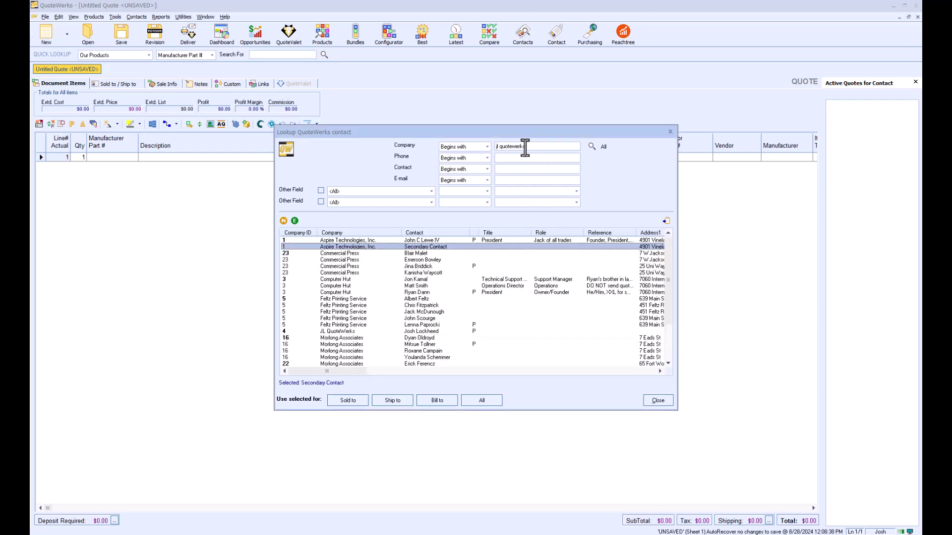
Step: Rerun the 'quotewerks' company search, now listing two Aspire contacts
{"action": "left_click", "coordinate": [497, 146]}
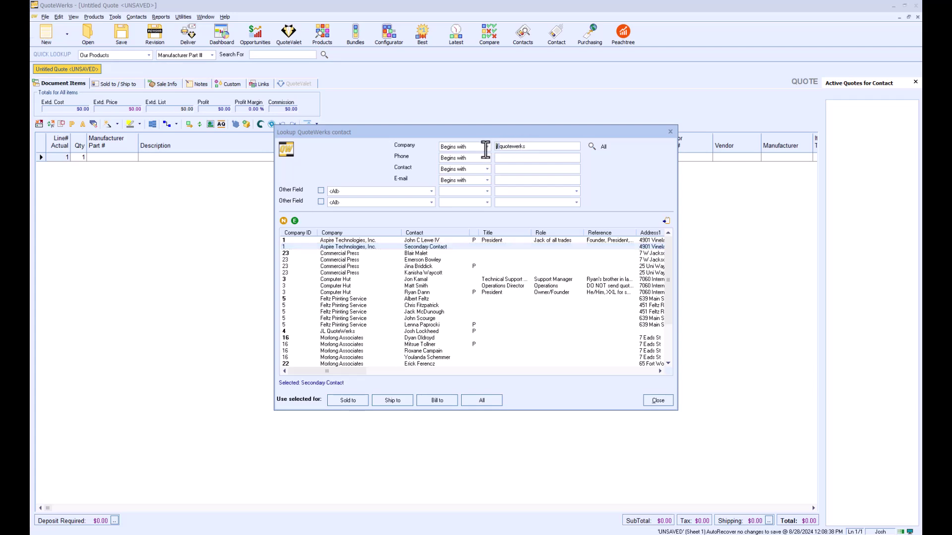
{"action": "key", "text": "Delete"}
{"action": "key", "text": "Delete"}
{"action": "key", "text": "Delete"}
{"action": "key", "text": "Return"}
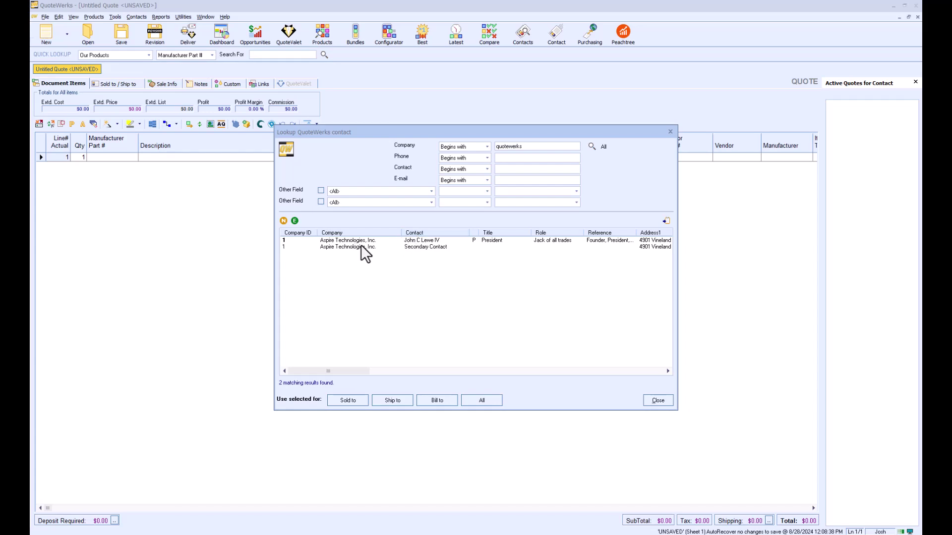
Step: Clone Aspire's primary contact with the new contact's name and title VP, then save
{"action": "left_click", "coordinate": [335, 240]}
{"action": "left_click", "coordinate": [295, 221]}
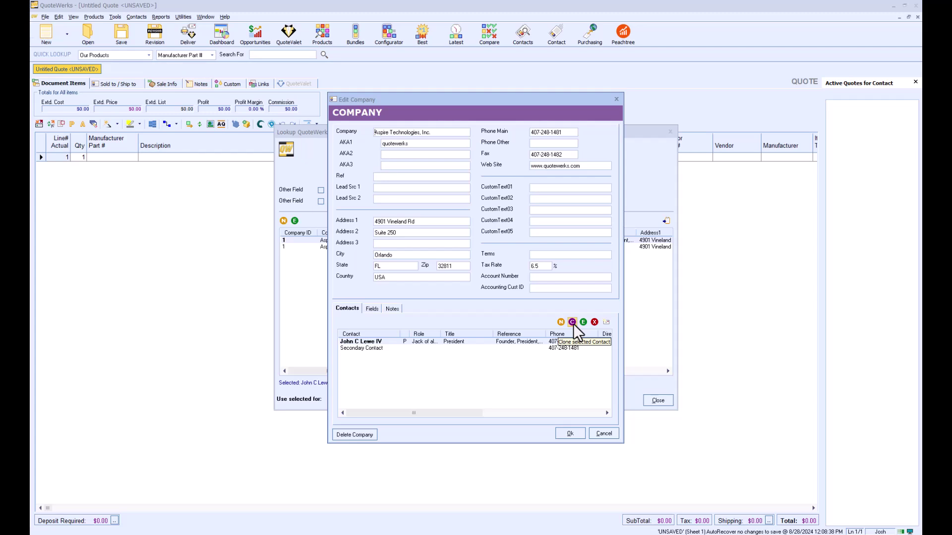
{"action": "left_click", "coordinate": [375, 341]}
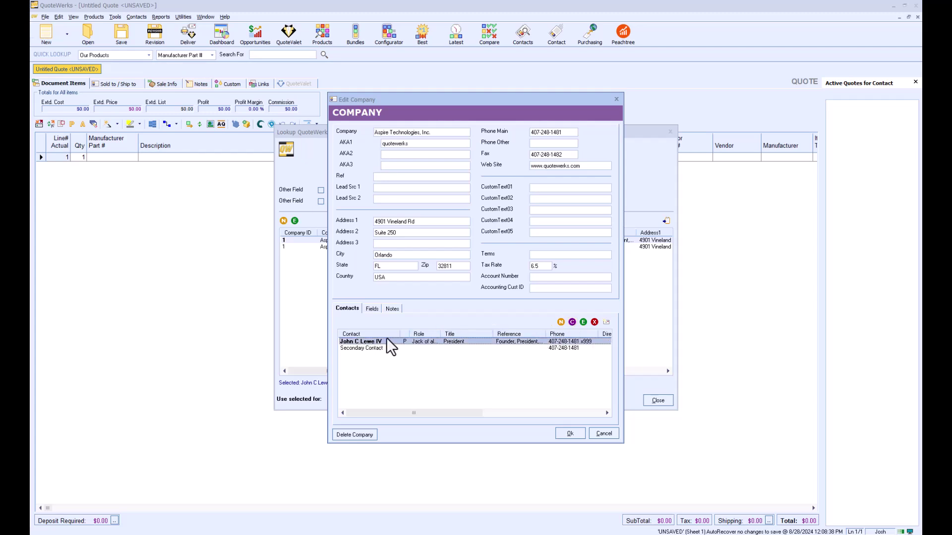
{"action": "left_click", "coordinate": [572, 323]}
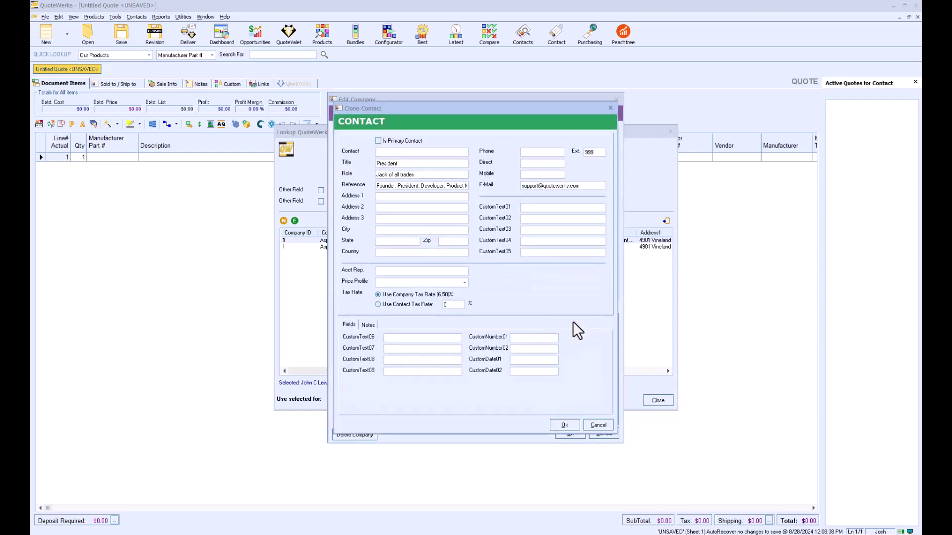
{"action": "left_click_drag", "start_coordinate": [414, 164], "coordinate": [329, 165]}
{"action": "type", "text": "VP"}
{"action": "left_click", "coordinate": [572, 427]}
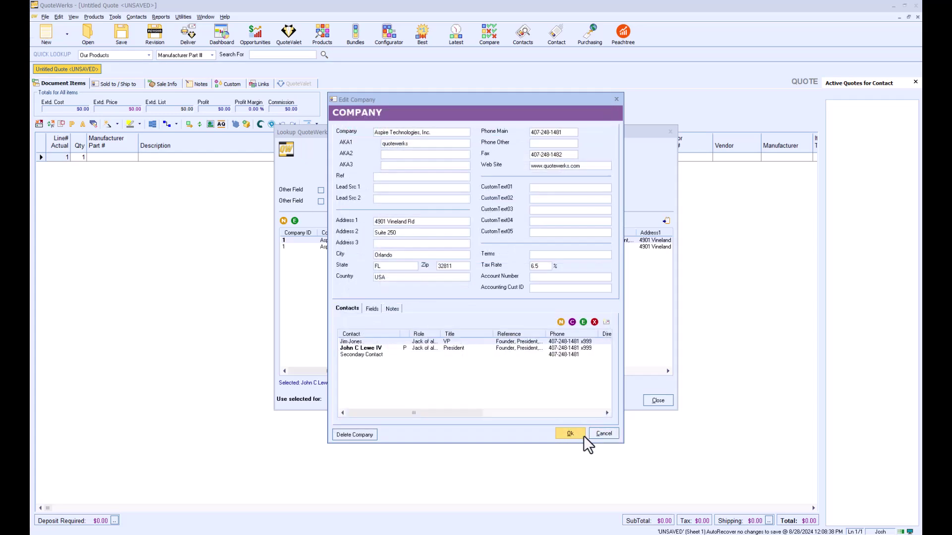
{"action": "left_click", "coordinate": [580, 436]}
Step: Close the contact lookup and open Contact Manager Setup
{"action": "left_click", "coordinate": [658, 400]}
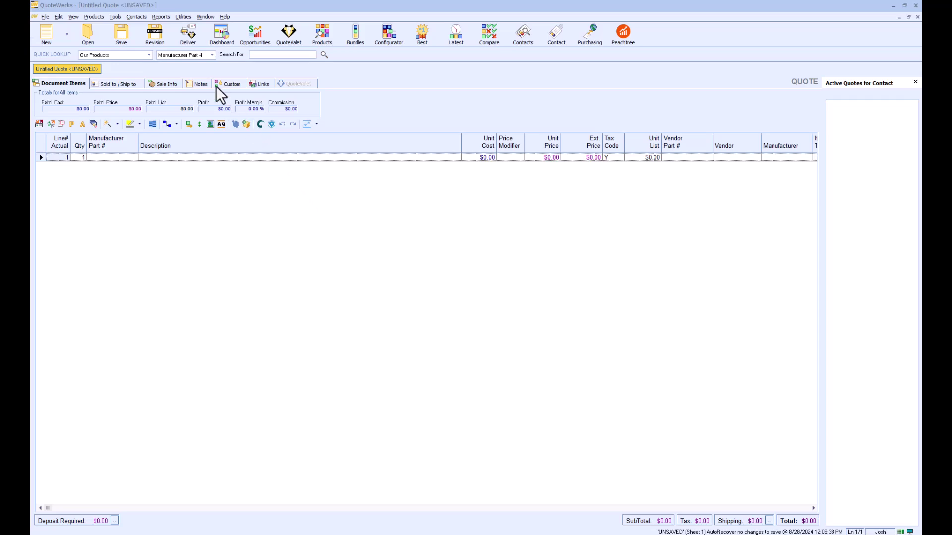
{"action": "left_click", "coordinate": [136, 17]}
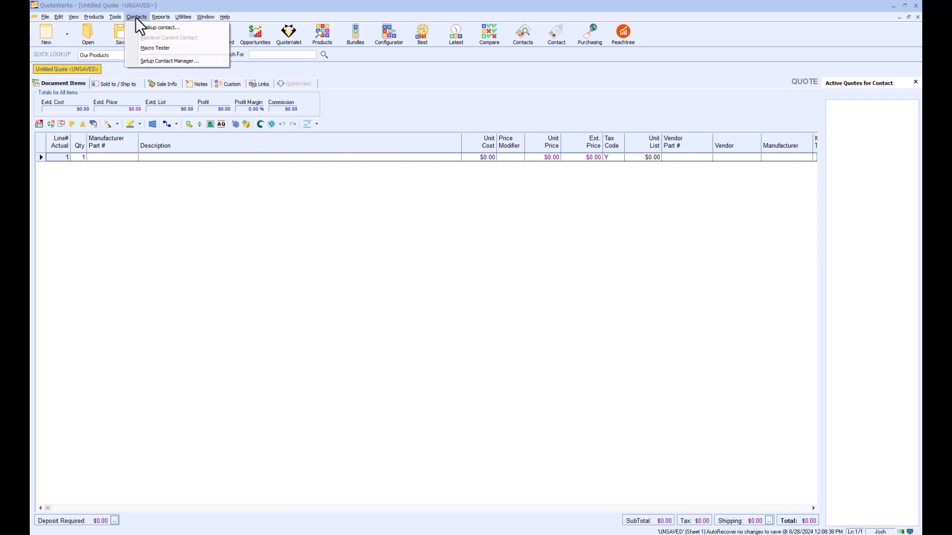
{"action": "left_click", "coordinate": [165, 59]}
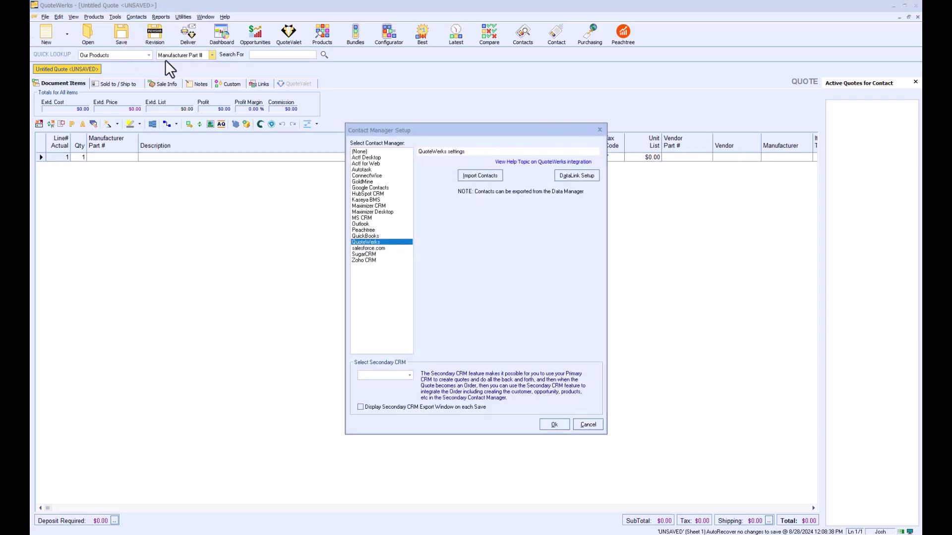
Step: Start Import Contacts and load the SampleContactsImport file
{"action": "left_click", "coordinate": [472, 177]}
{"action": "left_click", "coordinate": [500, 186]}
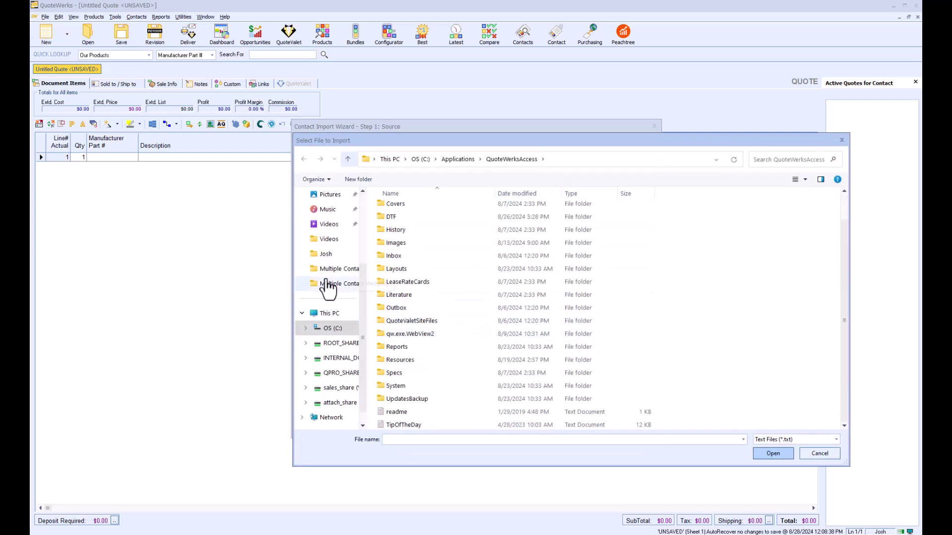
{"action": "left_click", "coordinate": [326, 254]}
{"action": "scroll", "coordinate": [429, 329], "scroll_direction": "down", "scroll_amount": 5}
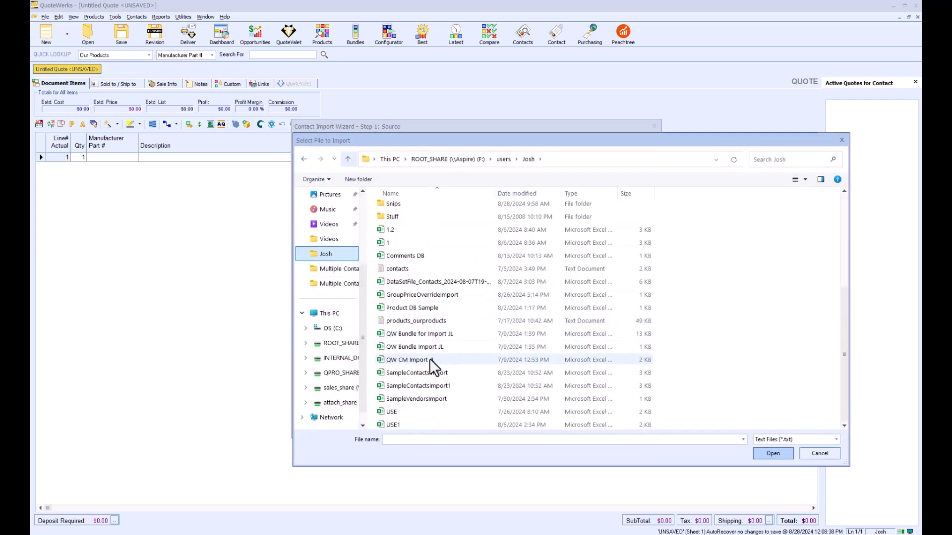
{"action": "left_click", "coordinate": [430, 372]}
{"action": "left_click", "coordinate": [766, 453]}
Step: Advance to the Mappings step, then cancel the Contact Import Wizard
{"action": "left_click", "coordinate": [606, 432]}
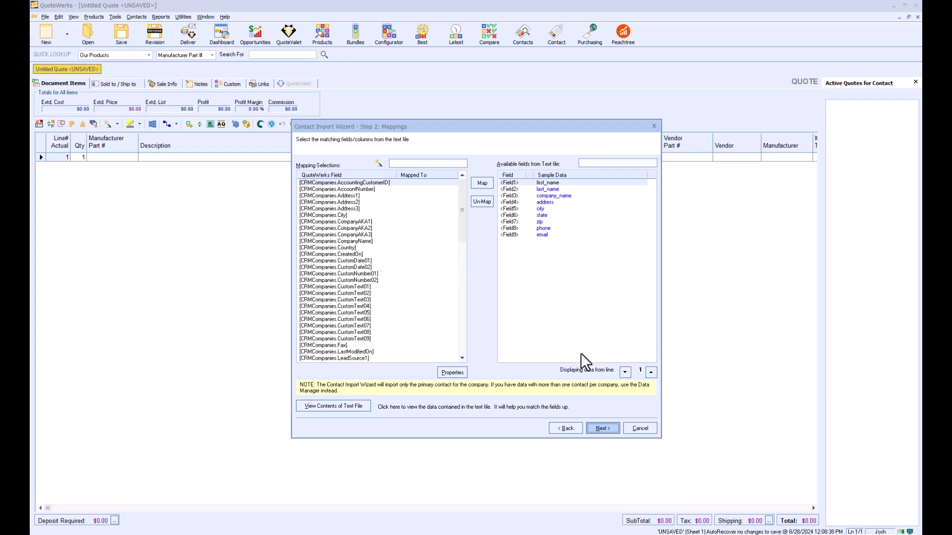
{"action": "left_click", "coordinate": [636, 430]}
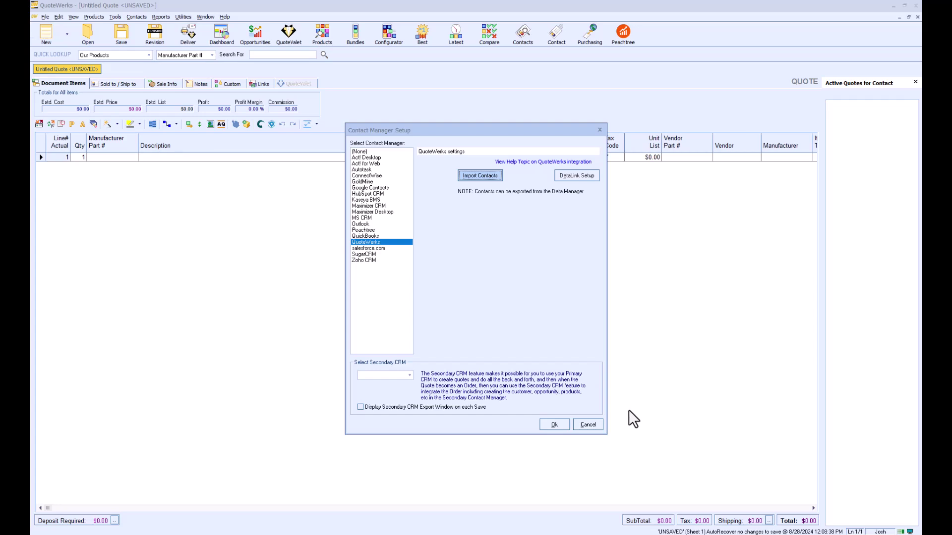
Step: Add a DataLink on RetrieveBillTo with app QuoteWerks, reading into QuoteWerks
{"action": "left_click", "coordinate": [575, 173]}
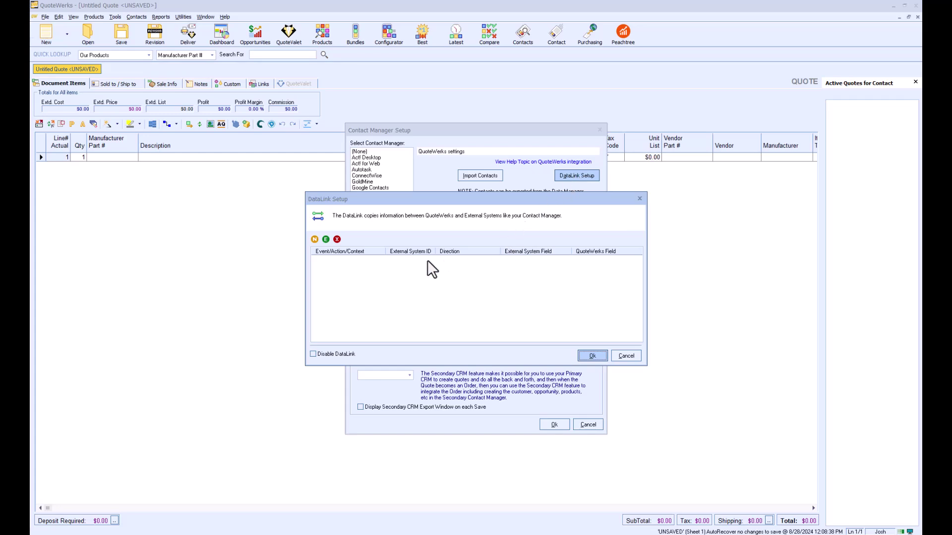
{"action": "left_click", "coordinate": [315, 240]}
{"action": "left_click", "coordinate": [478, 216]}
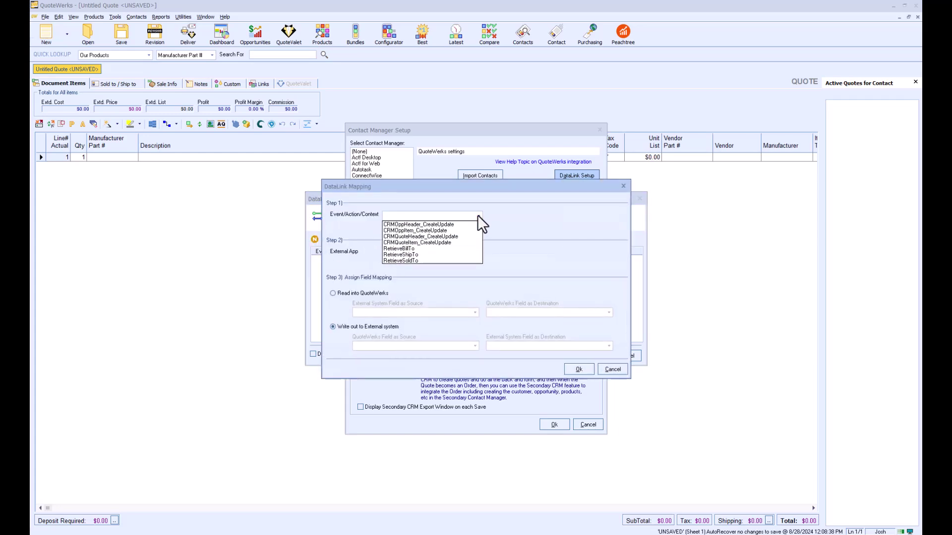
{"action": "left_click", "coordinate": [460, 248]}
{"action": "left_click", "coordinate": [472, 253]}
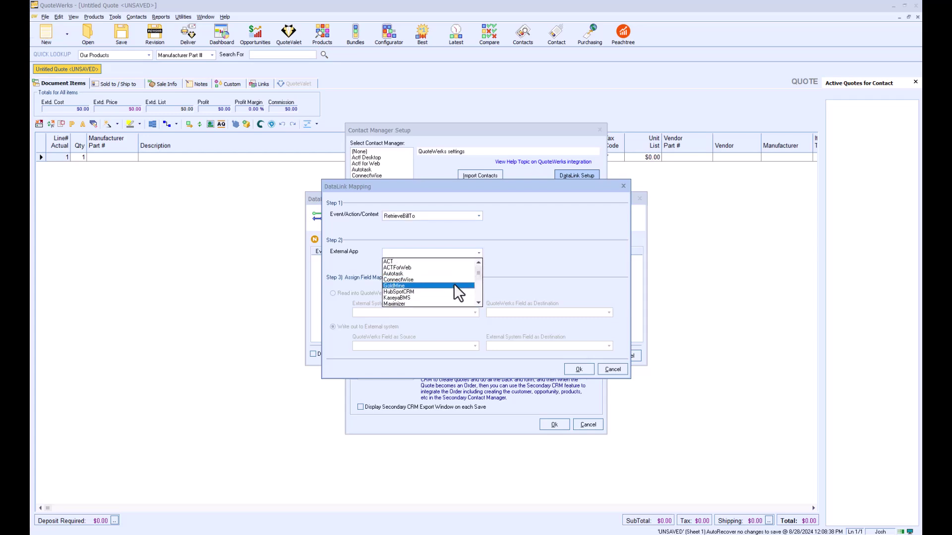
{"action": "scroll", "coordinate": [453, 288], "scroll_direction": "down", "scroll_amount": 2}
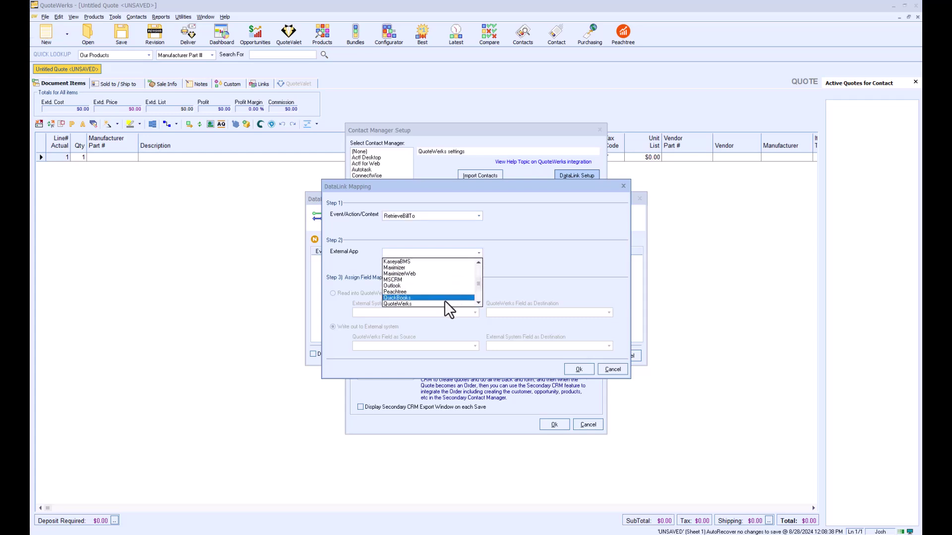
{"action": "left_click", "coordinate": [444, 303]}
{"action": "left_click", "coordinate": [333, 293]}
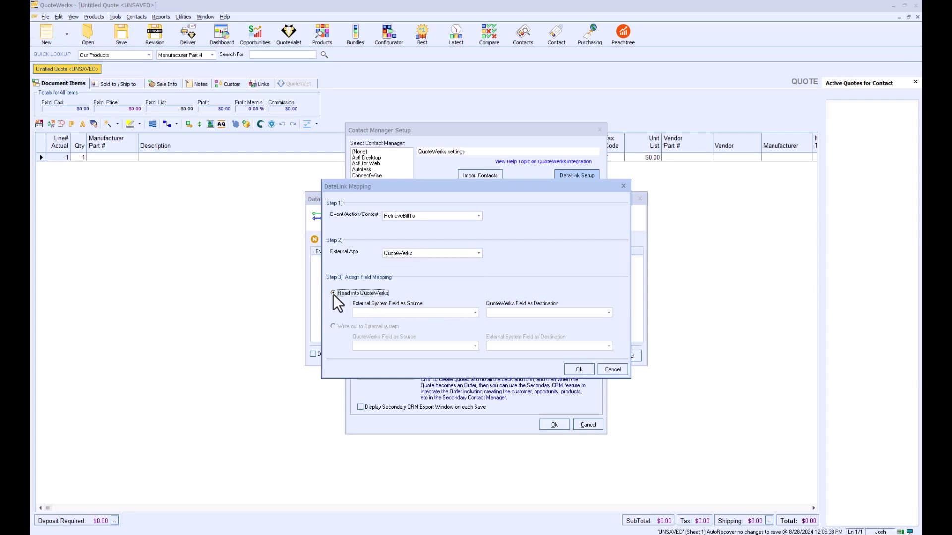
Step: Map Company->Terms to the Terms field and save the DataLink and setup
{"action": "left_click", "coordinate": [474, 313]}
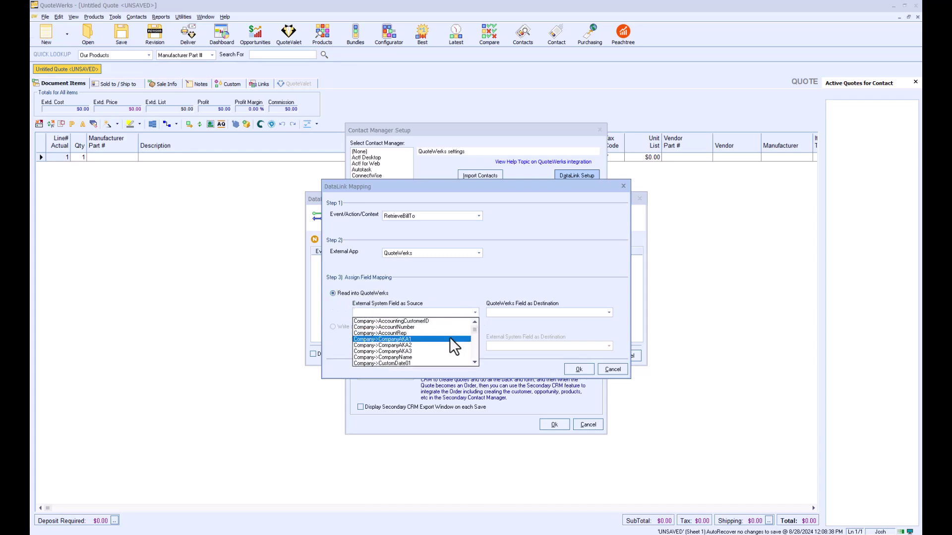
{"action": "scroll", "coordinate": [449, 339], "scroll_direction": "down", "scroll_amount": 8}
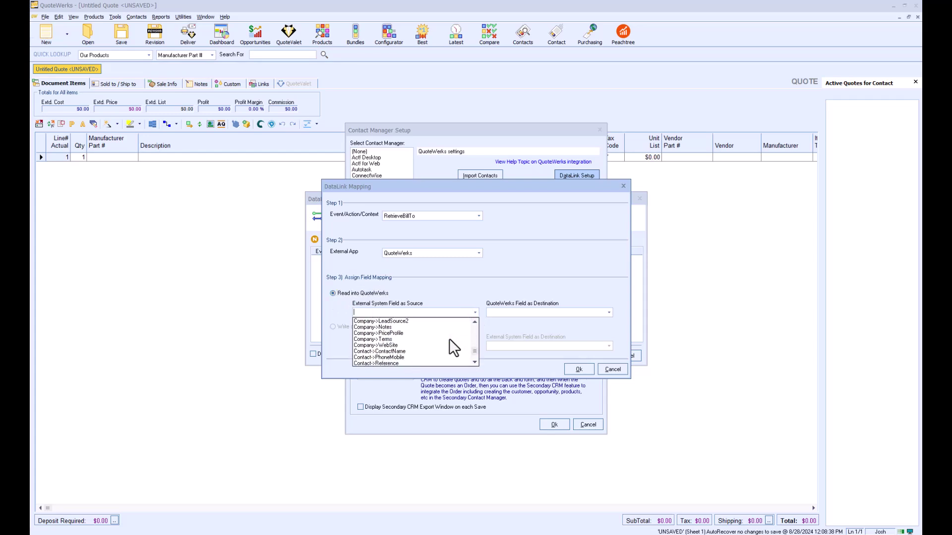
{"action": "left_click", "coordinate": [431, 342]}
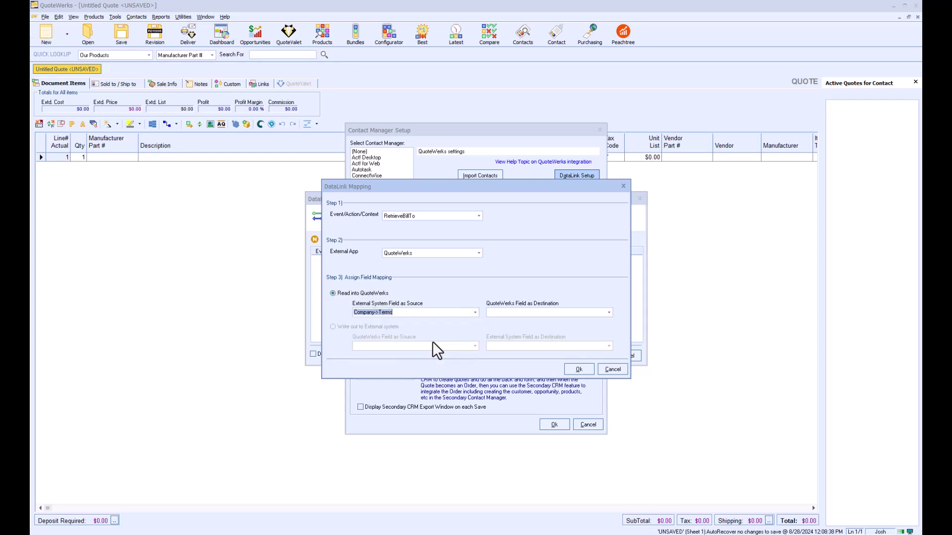
{"action": "left_click", "coordinate": [609, 312]}
{"action": "scroll", "coordinate": [573, 358], "scroll_direction": "down", "scroll_amount": 5}
{"action": "scroll", "coordinate": [574, 356], "scroll_direction": "down", "scroll_amount": 5}
{"action": "left_click", "coordinate": [538, 361]}
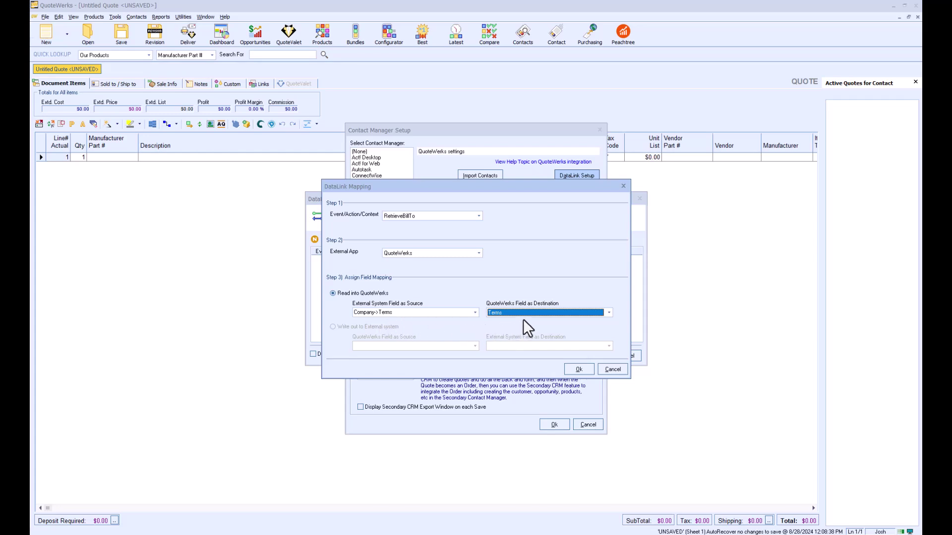
{"action": "left_click", "coordinate": [584, 369]}
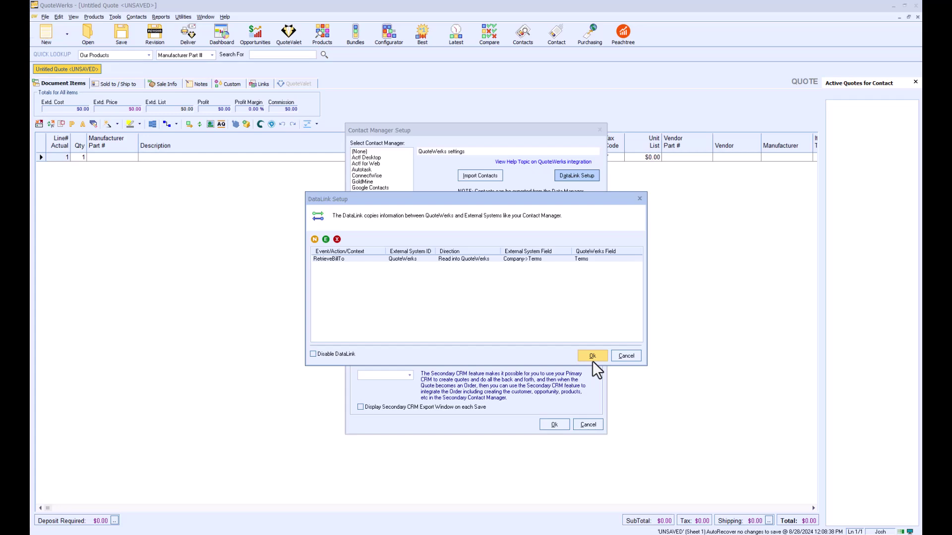
{"action": "left_click", "coordinate": [592, 357]}
Step: Close contact manager setup, search Company for 'jl quotewerks', and select the single JL QuoteWerks contact
{"action": "left_click", "coordinate": [563, 425]}
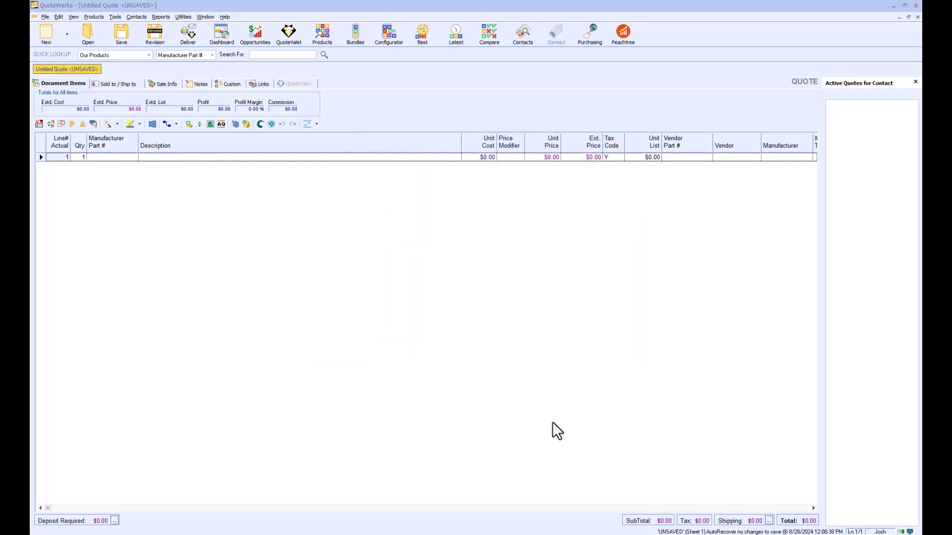
{"action": "left_click", "coordinate": [518, 36]}
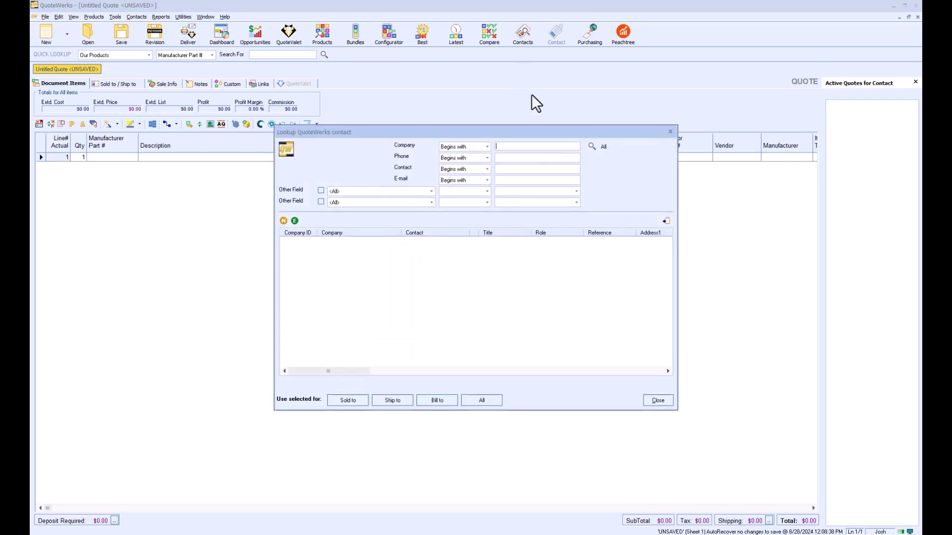
{"action": "type", "text": "jl quotewerks"}
{"action": "key", "text": "Return"}
{"action": "left_click", "coordinate": [349, 241]}
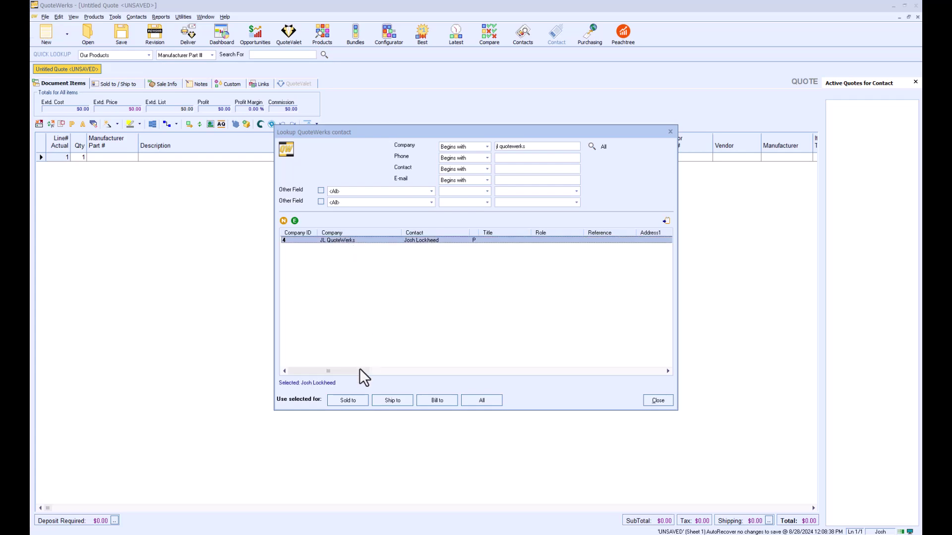